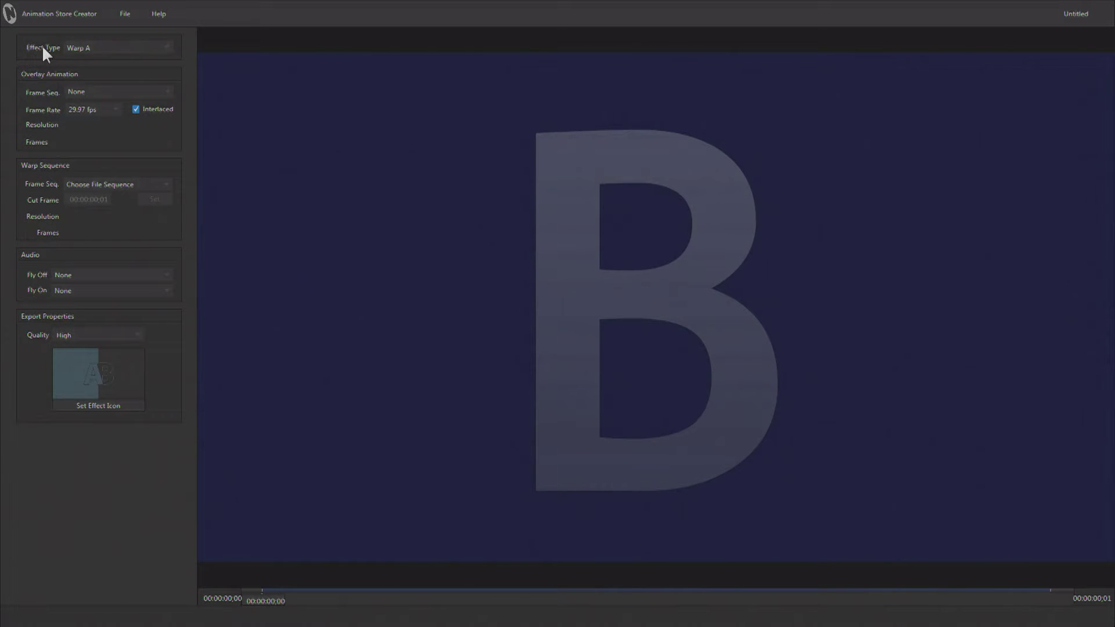
- Change the Effect Type to Animated Buffer
{"action": "left_click", "coordinate": [118, 48]}
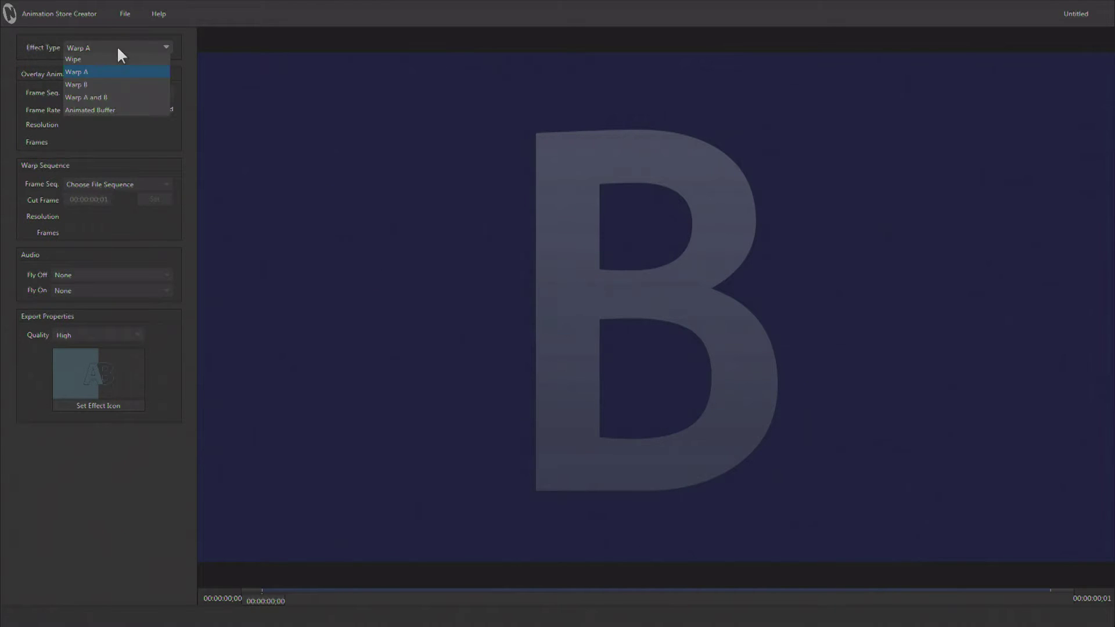
{"action": "left_click", "coordinate": [103, 109]}
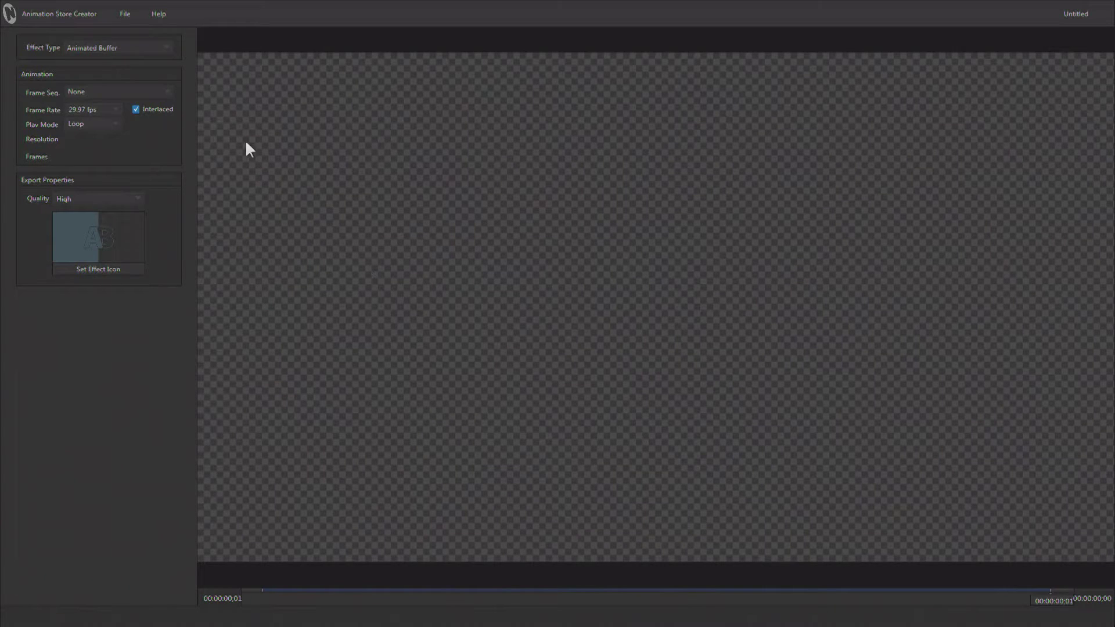
{"action": "left_click", "coordinate": [121, 92]}
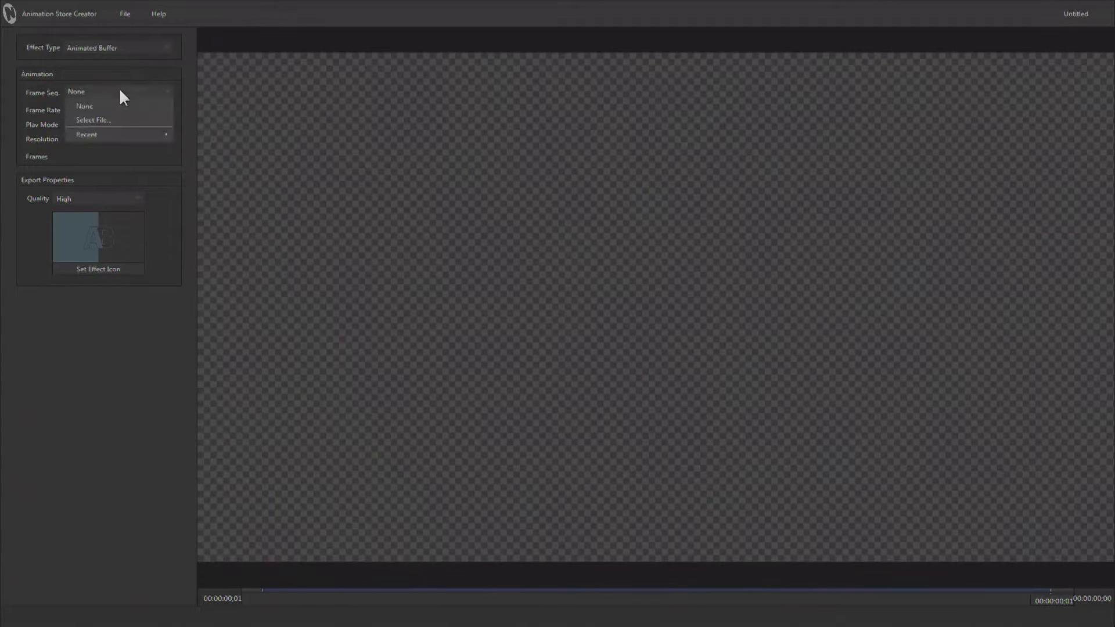
{"action": "left_click", "coordinate": [120, 122]}
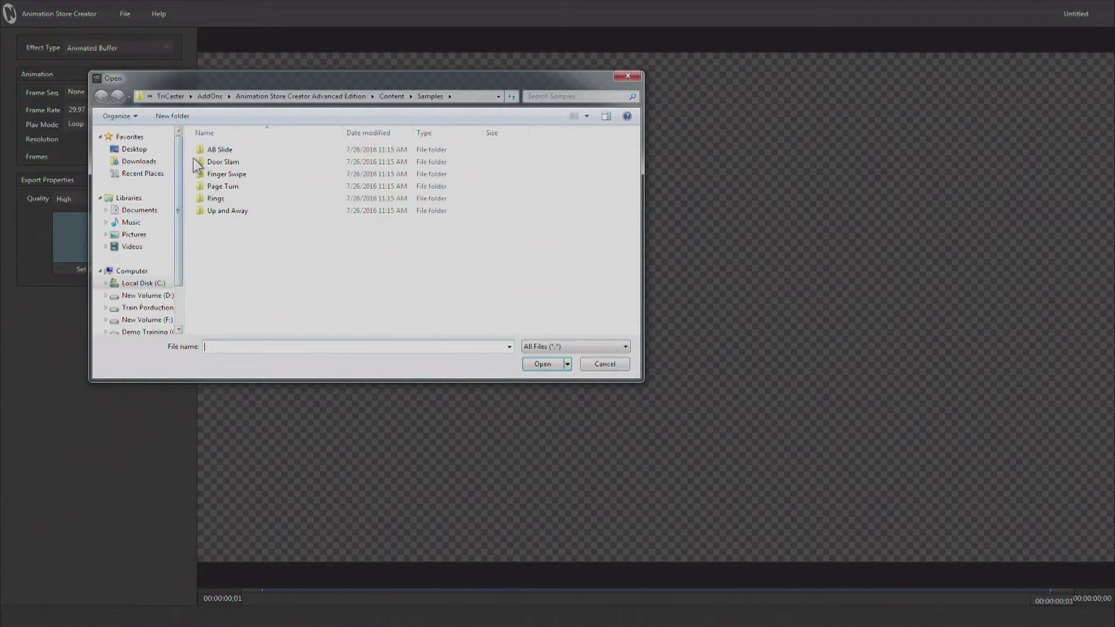
{"action": "left_click", "coordinate": [152, 295]}
{"action": "double_click", "coordinate": [228, 201]}
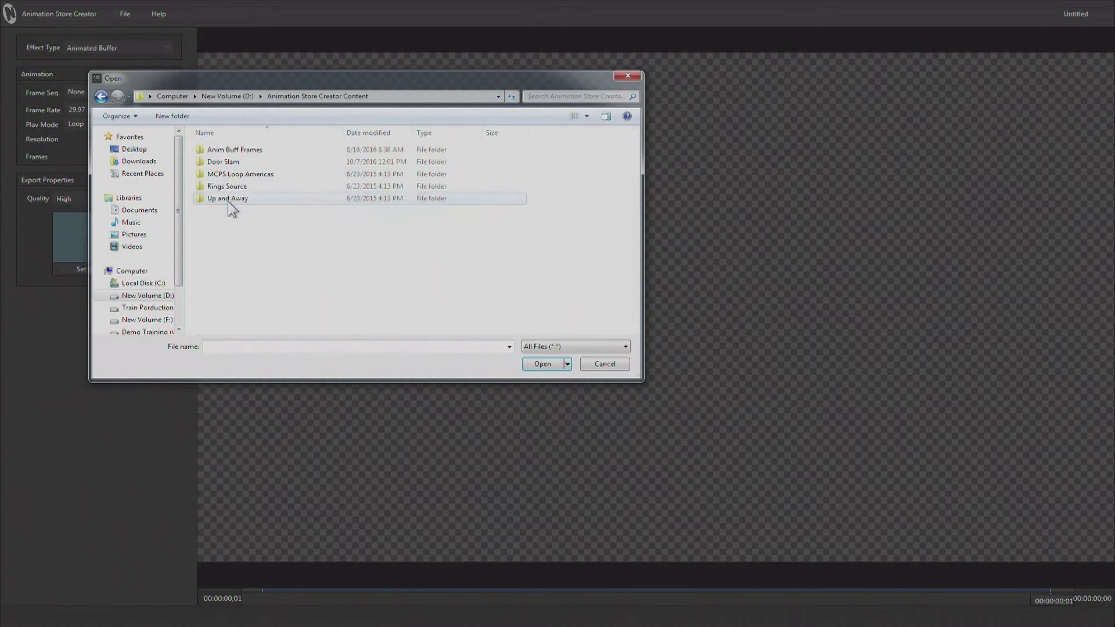
{"action": "double_click", "coordinate": [231, 150]}
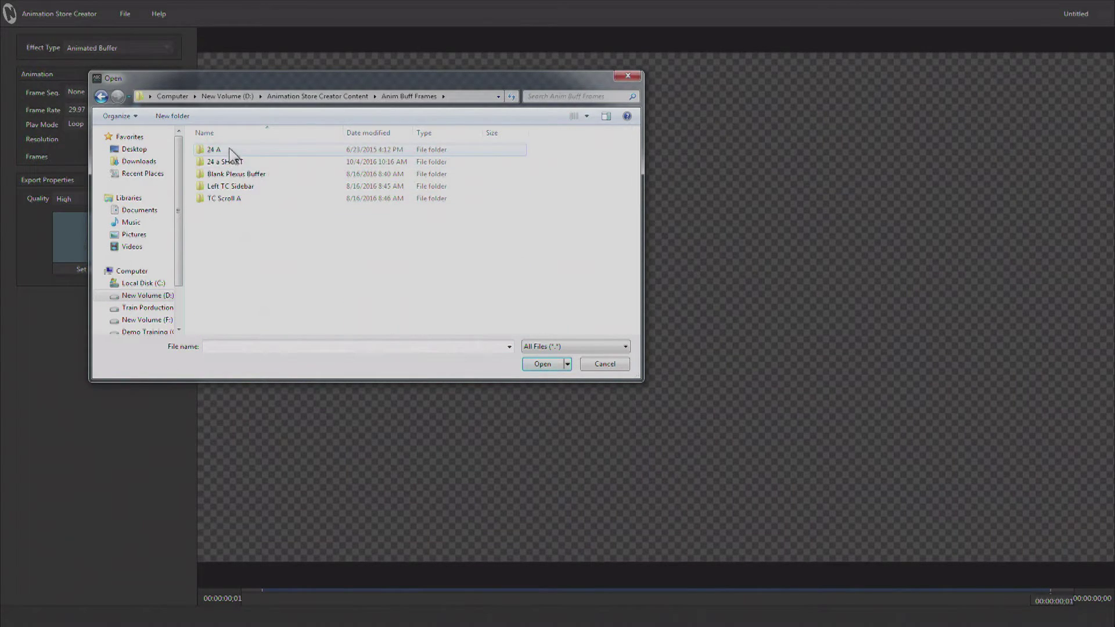
{"action": "double_click", "coordinate": [229, 149]}
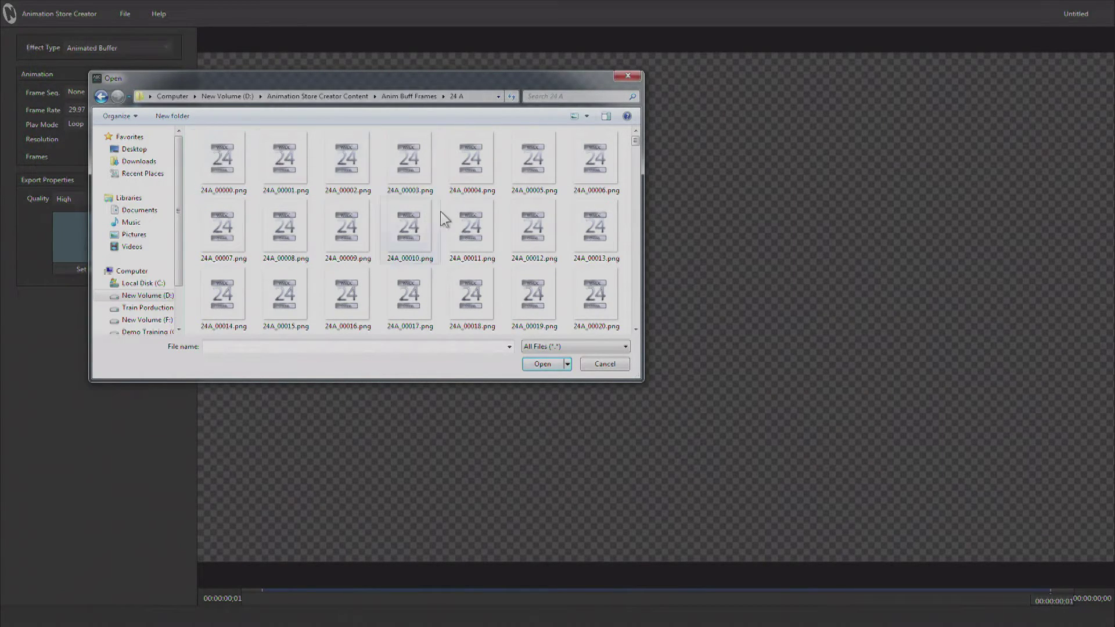
{"action": "double_click", "coordinate": [205, 172]}
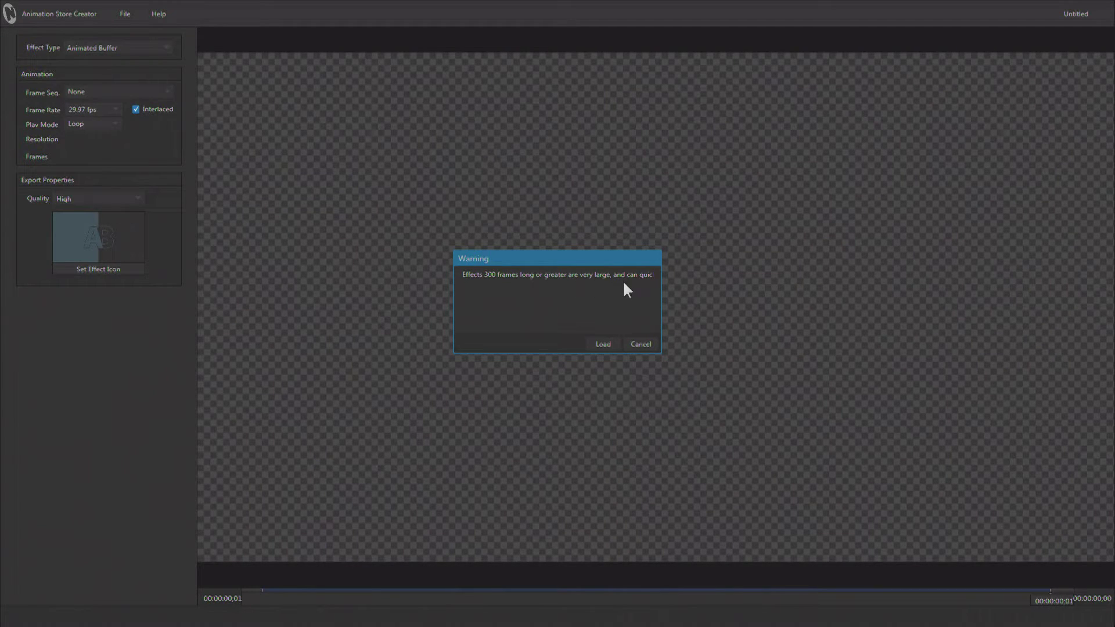
{"action": "left_click", "coordinate": [637, 347]}
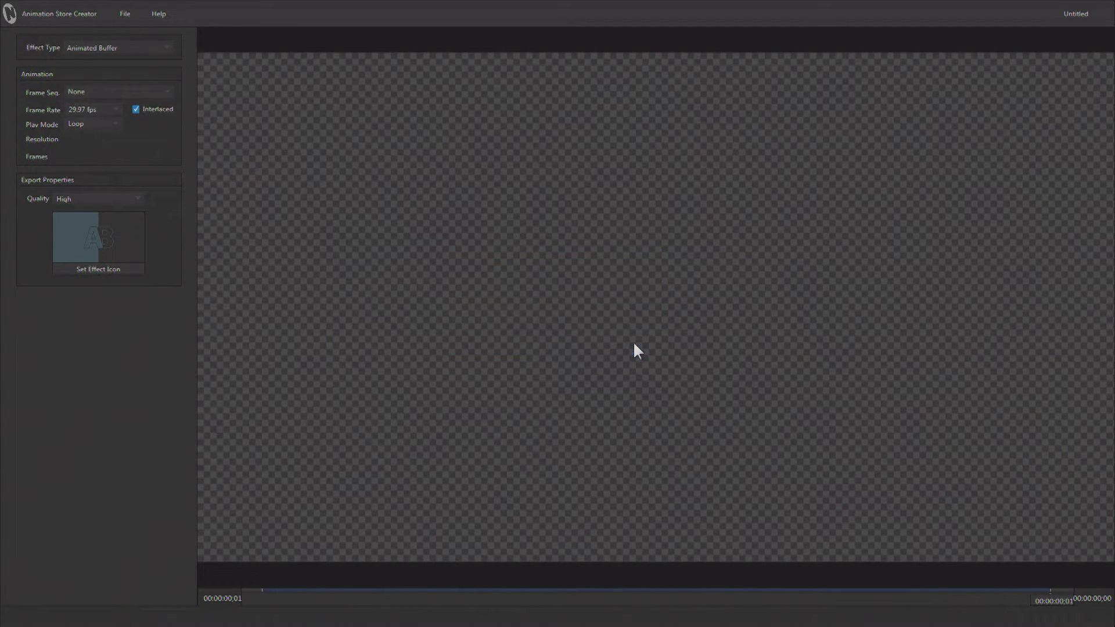
- Load the frame sequence from D:\Animation Store Creator Content\Anim Buff Frames\24 a SHORT\24A_00000.png
{"action": "left_click", "coordinate": [112, 91]}
{"action": "left_click", "coordinate": [111, 114]}
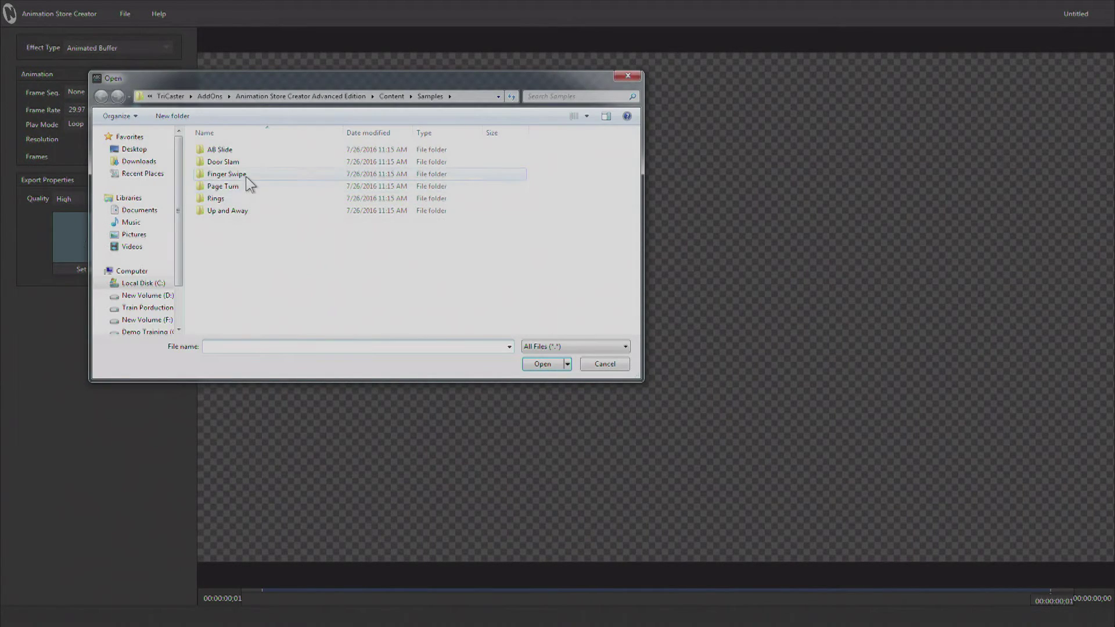
{"action": "left_click", "coordinate": [155, 298]}
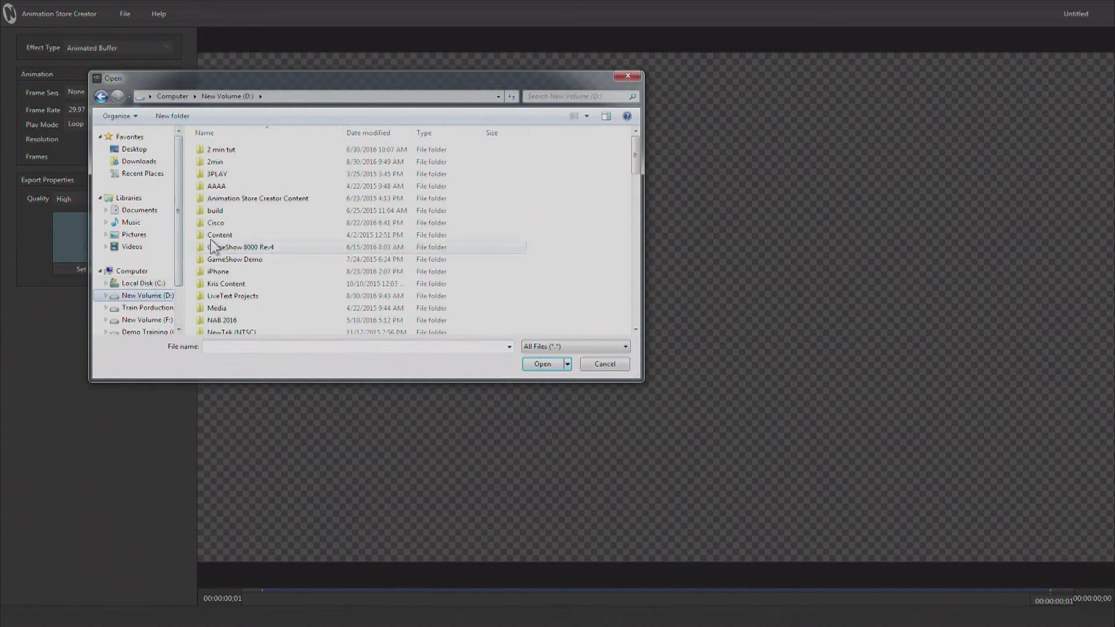
{"action": "double_click", "coordinate": [234, 185]}
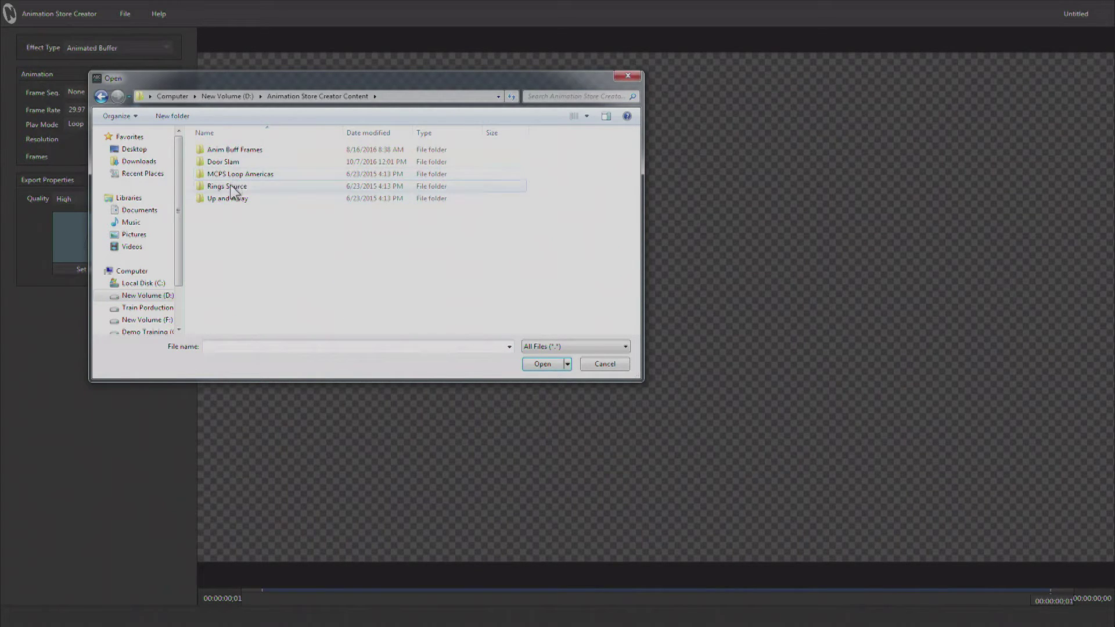
{"action": "double_click", "coordinate": [239, 151]}
{"action": "double_click", "coordinate": [238, 163]}
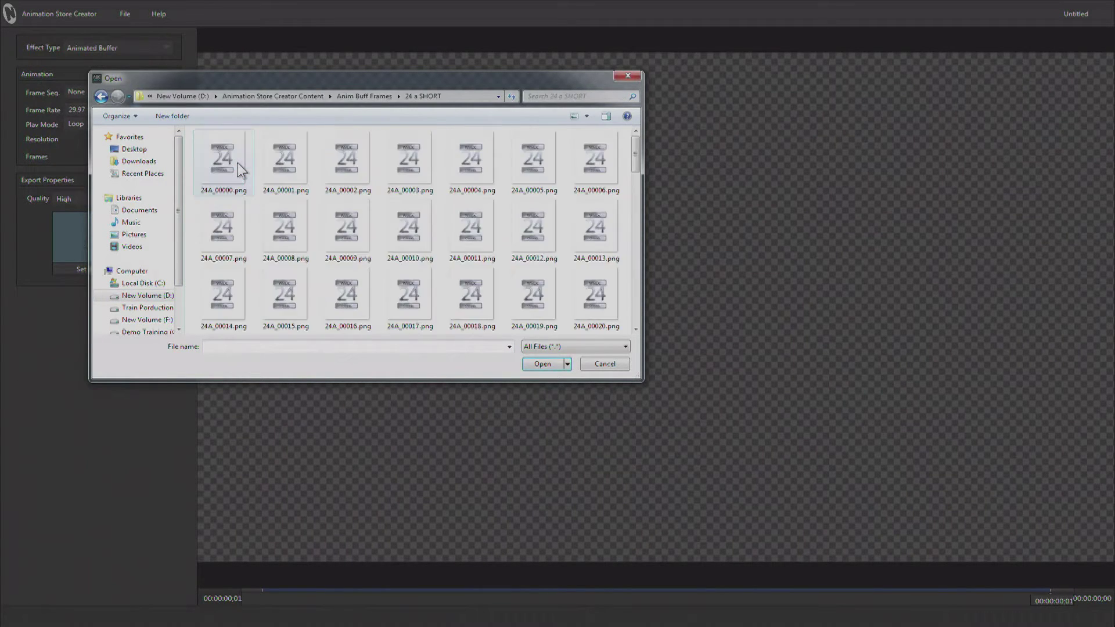
{"action": "left_click", "coordinate": [228, 163]}
{"action": "double_click", "coordinate": [228, 163]}
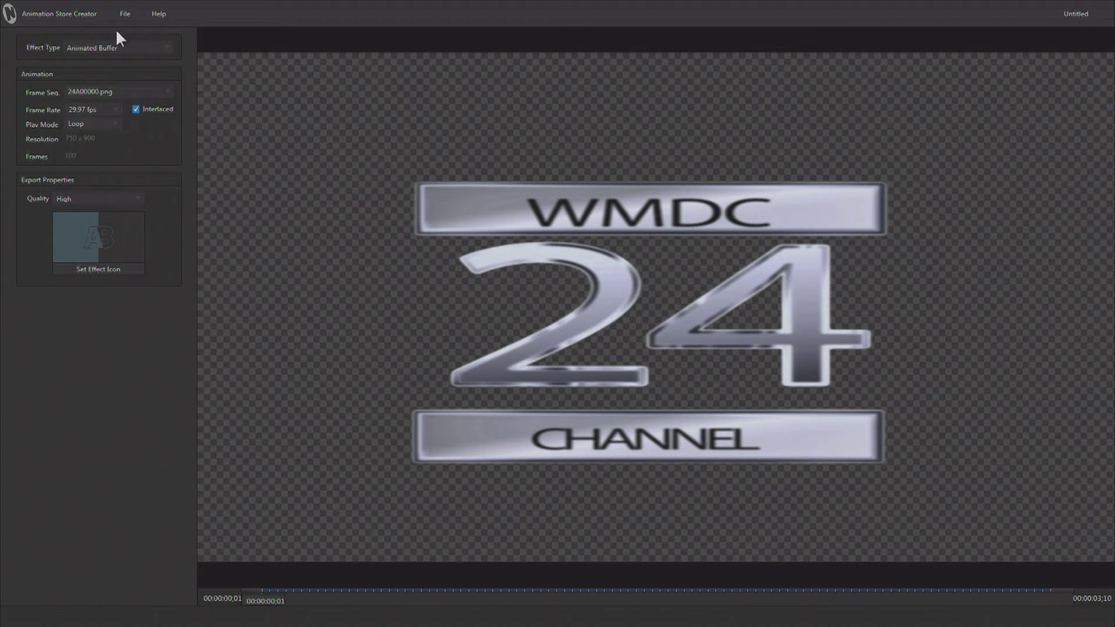
- Use the current WMDC 24 logo frame as the effect icon, keeping High quality and Loop play mode
{"action": "left_click", "coordinate": [128, 268]}
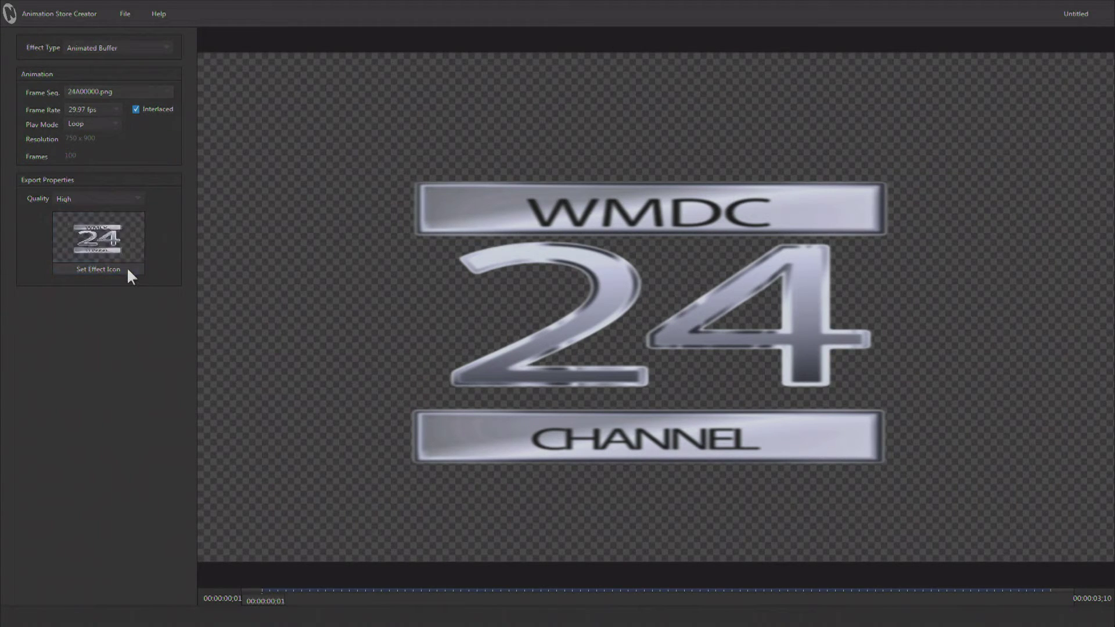
{"action": "left_click", "coordinate": [112, 197]}
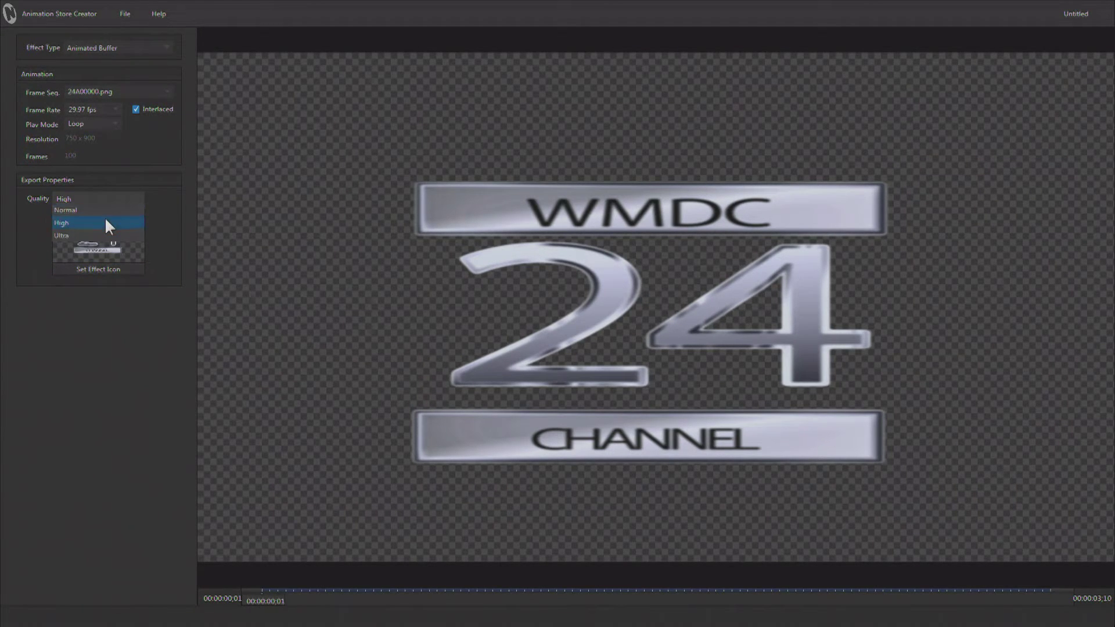
{"action": "left_click", "coordinate": [105, 216]}
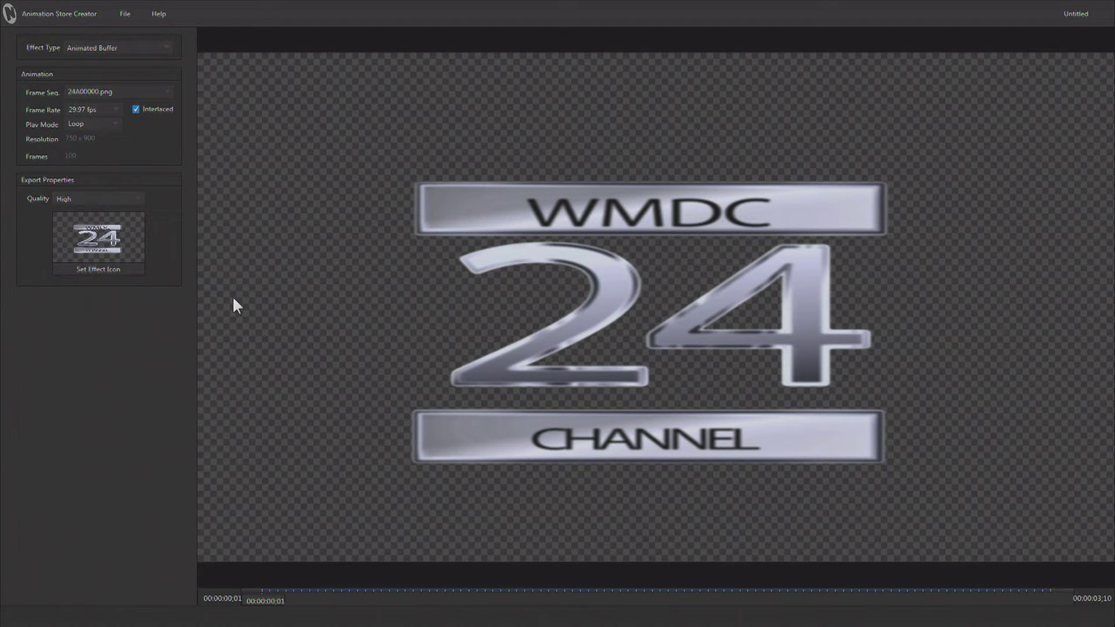
{"action": "left_click", "coordinate": [114, 125]}
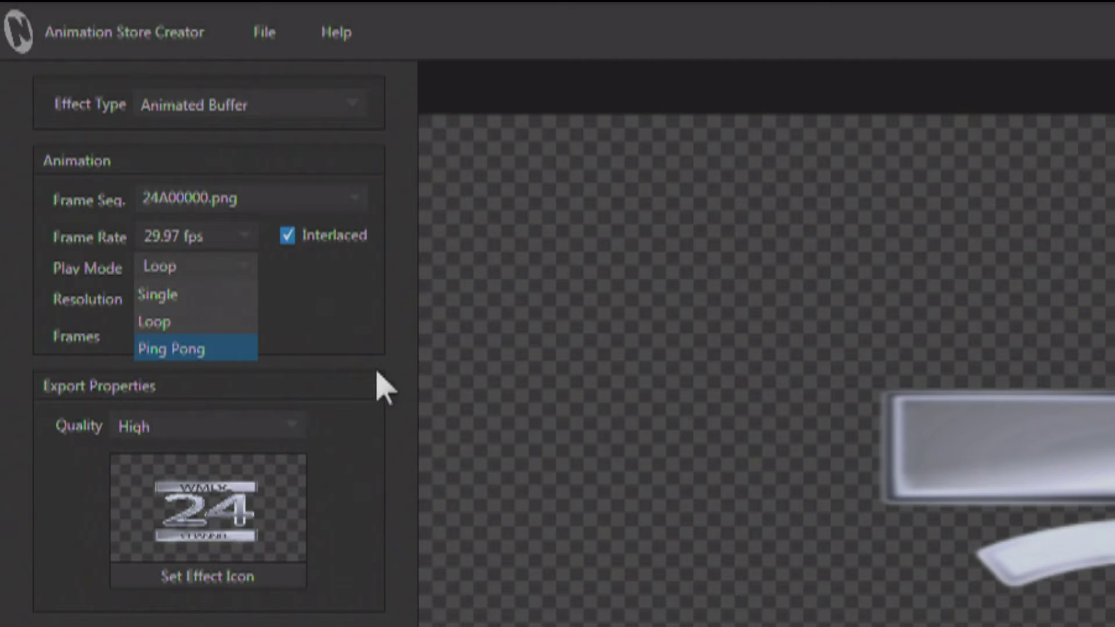
{"action": "left_click", "coordinate": [475, 396]}
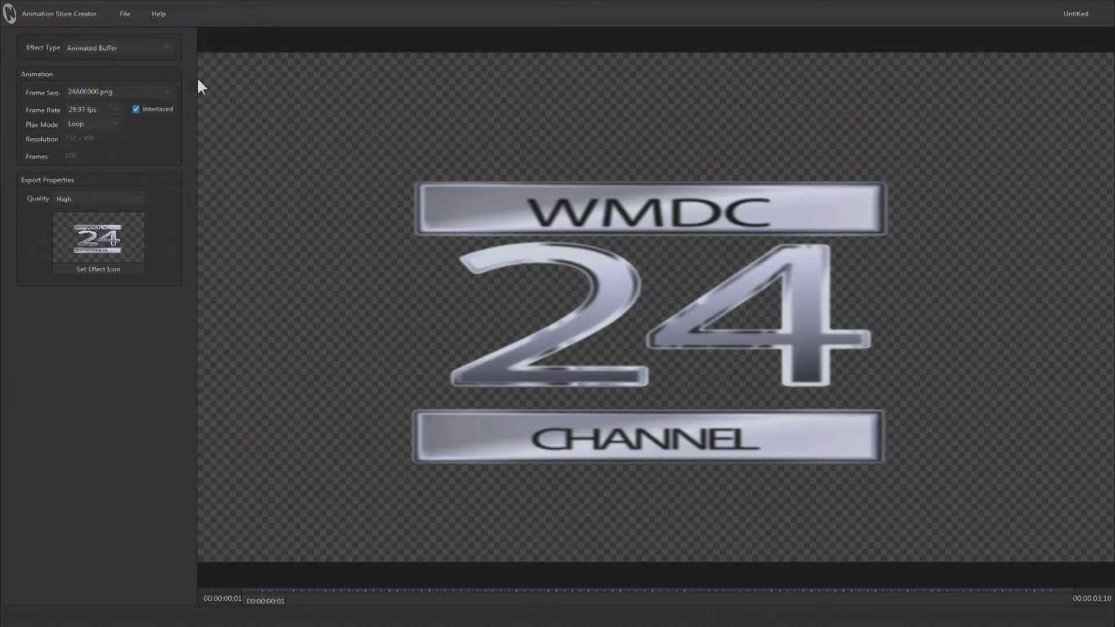
- Export the WMDC 24 Channel effect to the TriCaster via File > Export to
{"action": "left_click", "coordinate": [127, 16]}
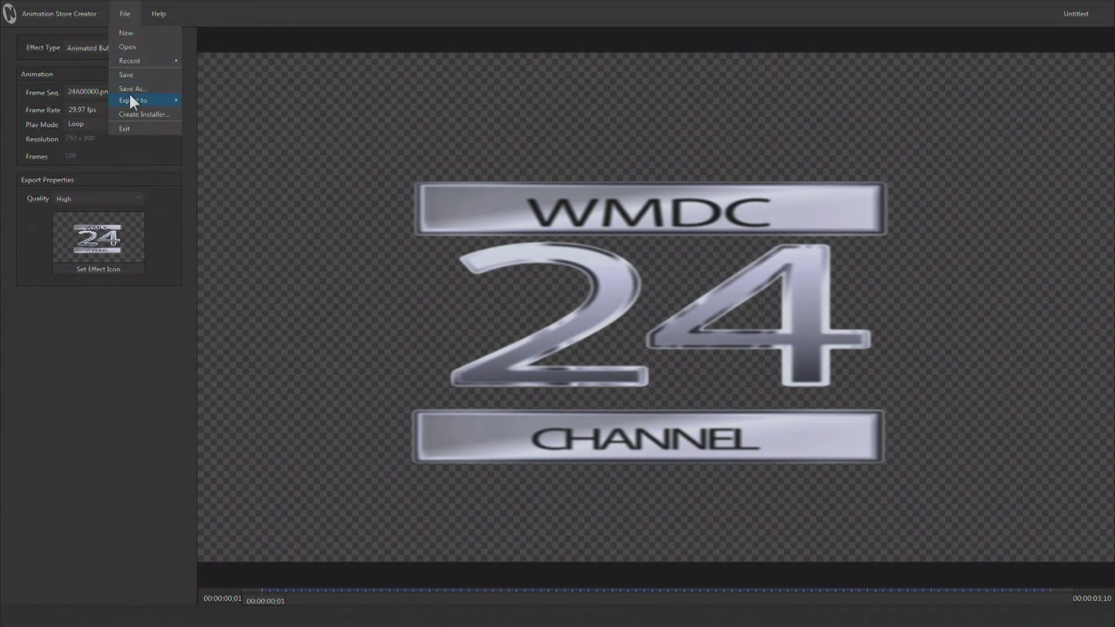
{"action": "left_click", "coordinate": [139, 380]}
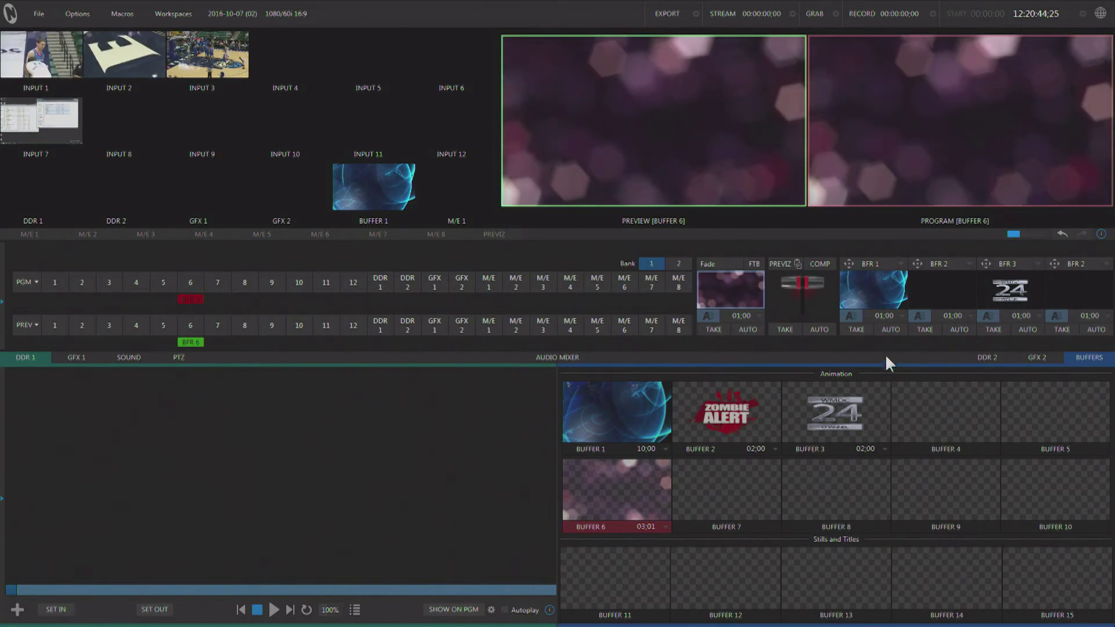
- Fade the Buffer 1 sphere overlay onto Program with AUTO, then take it off again
{"action": "left_click", "coordinate": [887, 329]}
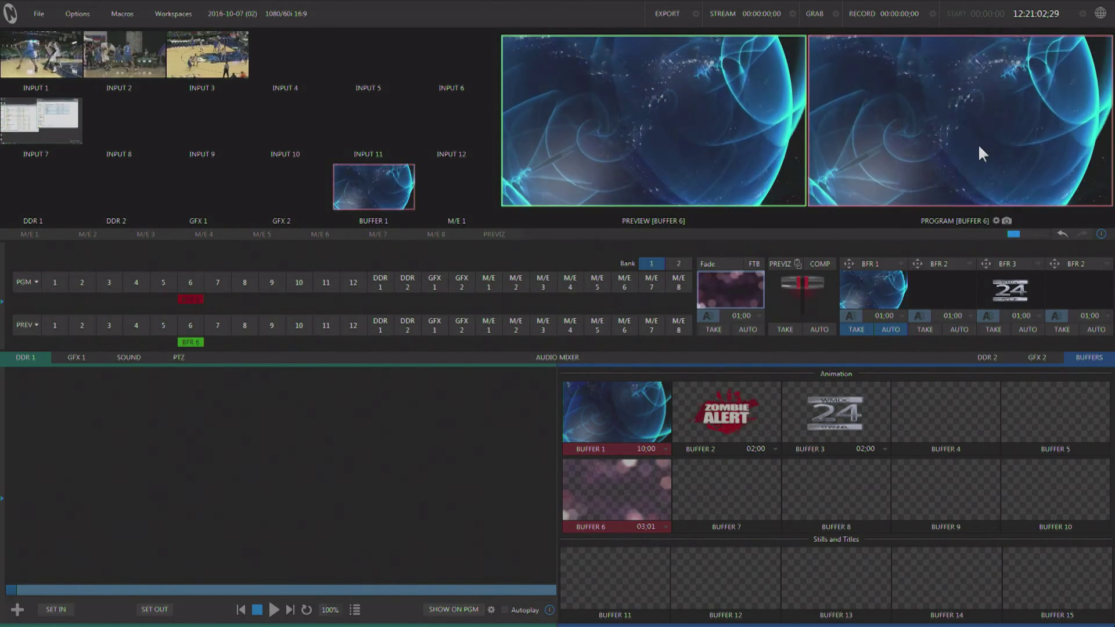
{"action": "left_click", "coordinate": [893, 327]}
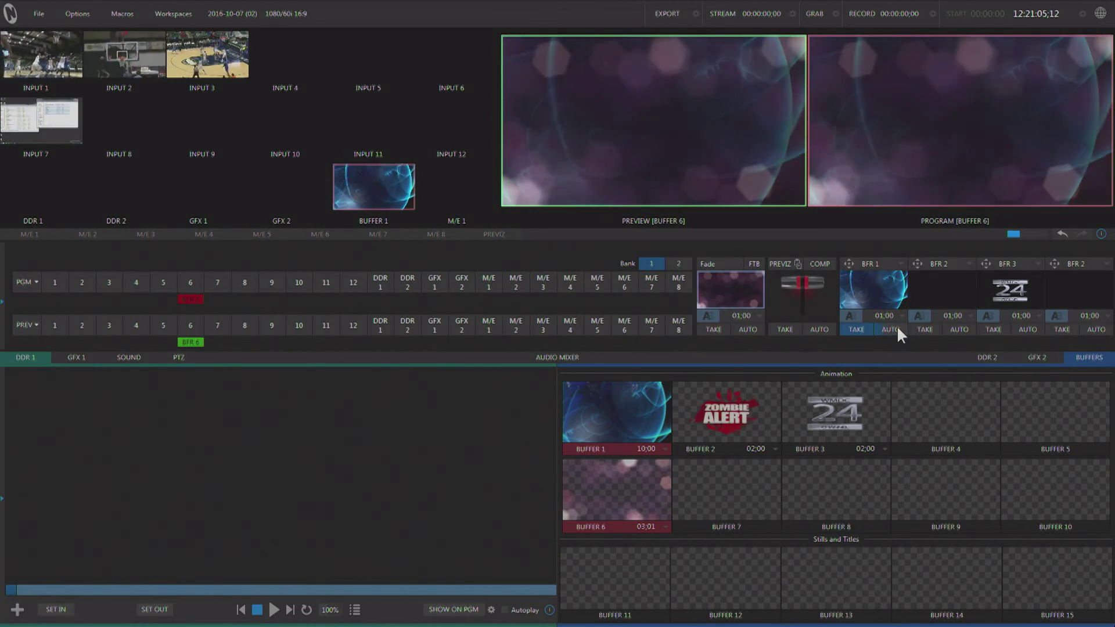
- Toggle the BFR 2 Zombie Alert overlay on and off twice, then bring BFR 3 WMDC 24 logo on air
{"action": "left_click", "coordinate": [957, 326]}
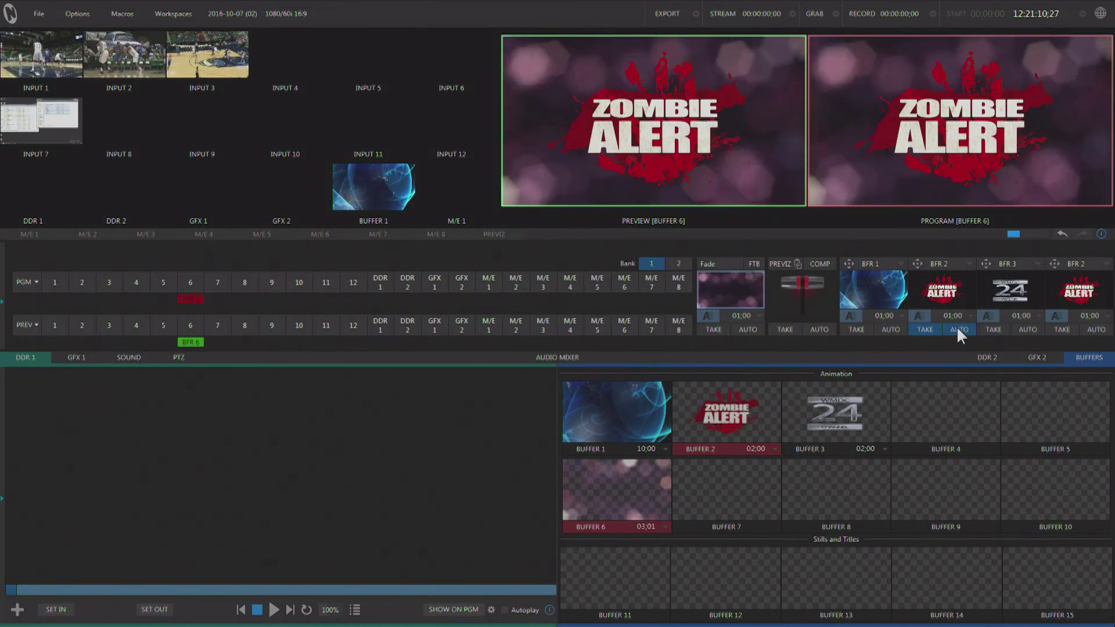
{"action": "left_click", "coordinate": [957, 326]}
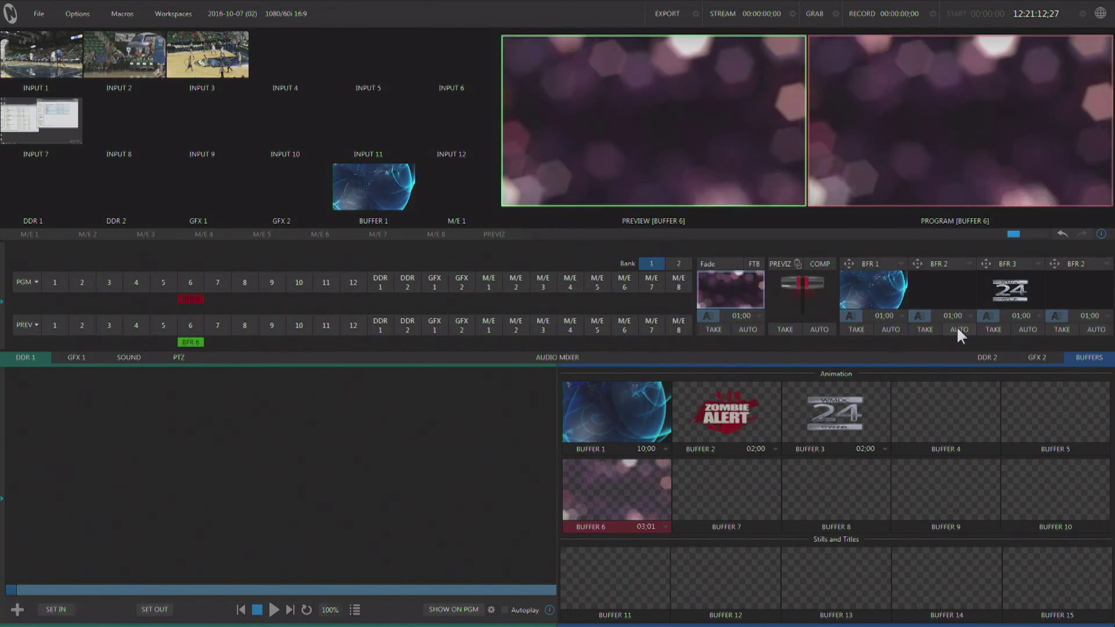
{"action": "left_click", "coordinate": [957, 326]}
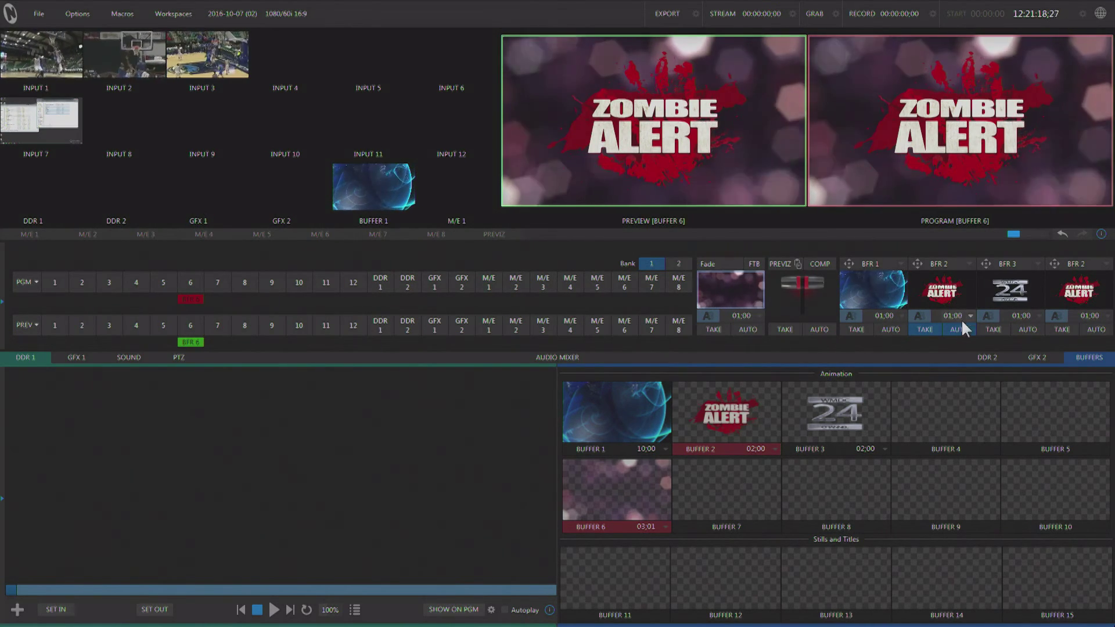
{"action": "left_click", "coordinate": [957, 327]}
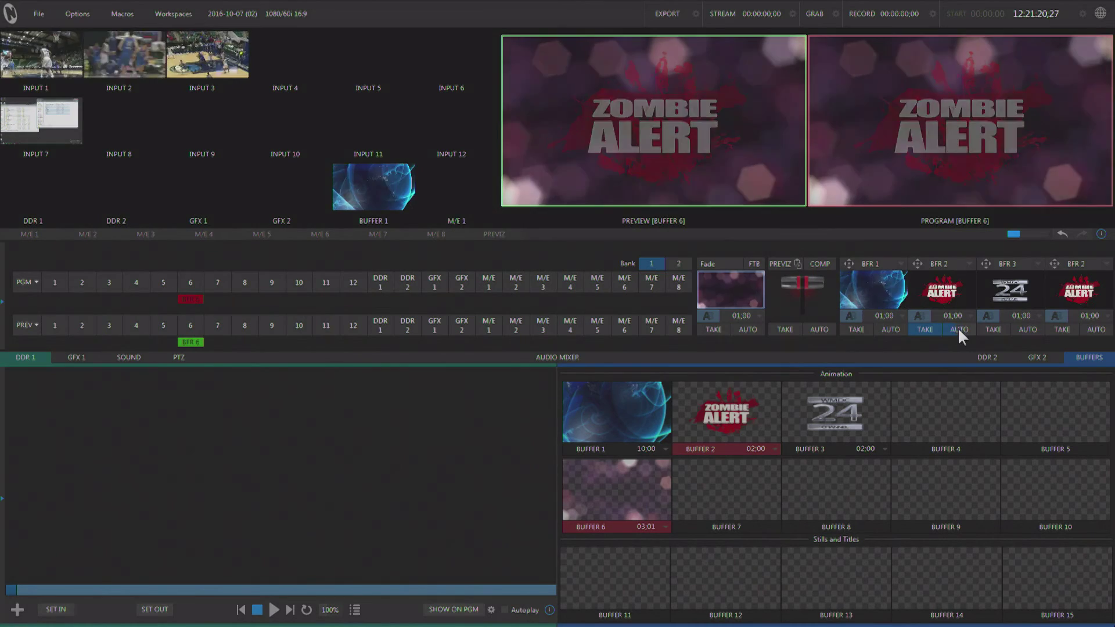
{"action": "left_click", "coordinate": [1028, 329]}
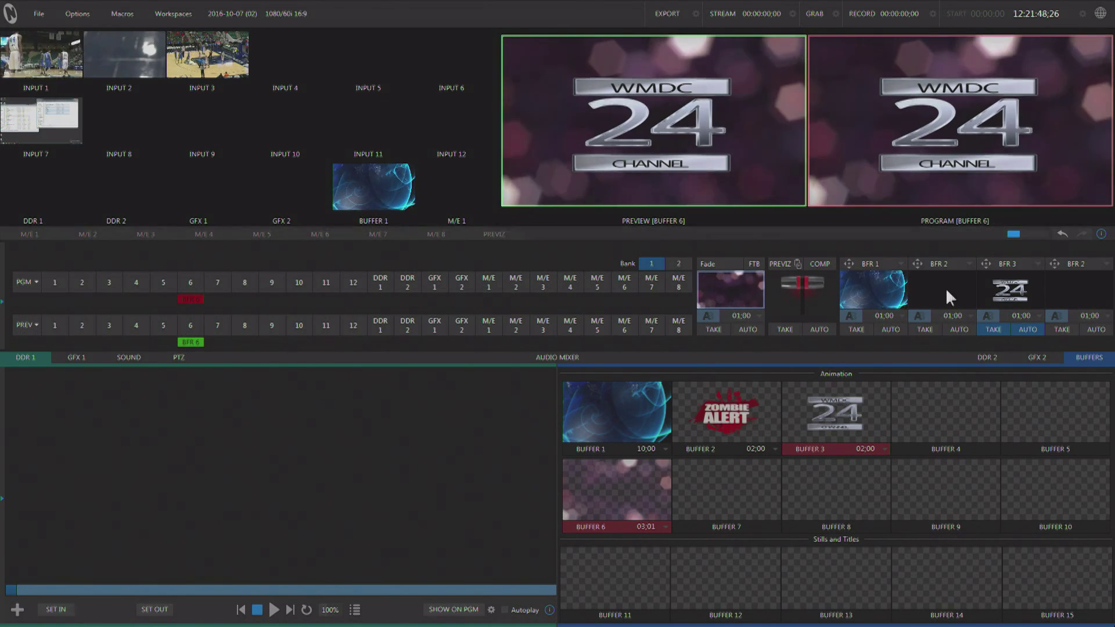
- Fade the BFR 3 WMDC 24 Channel logo off Program with AUTO
{"action": "left_click", "coordinate": [1030, 326]}
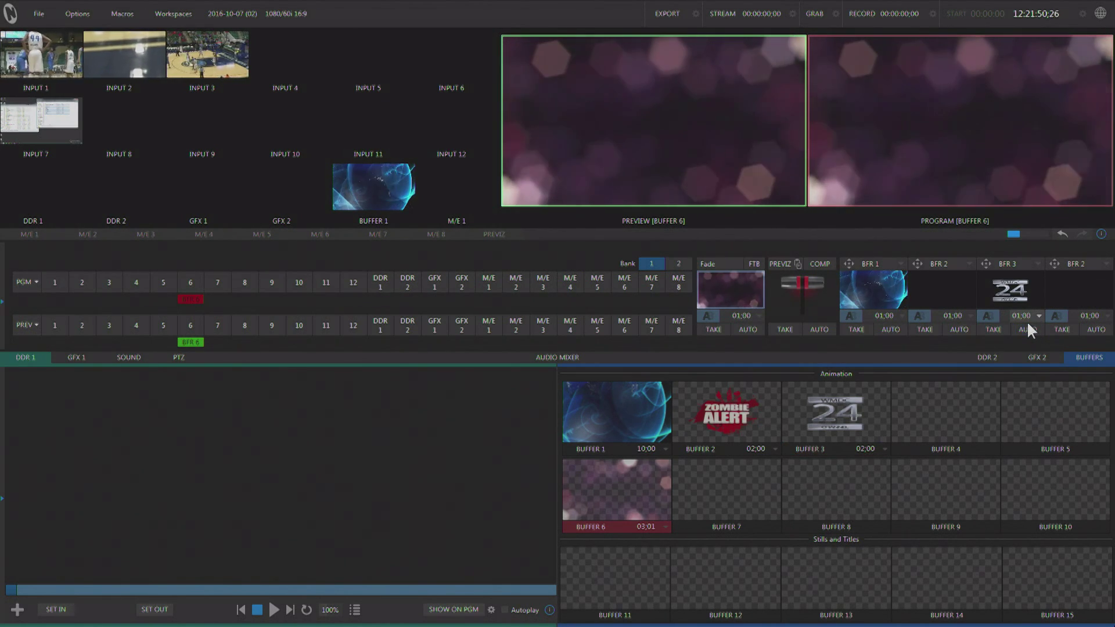